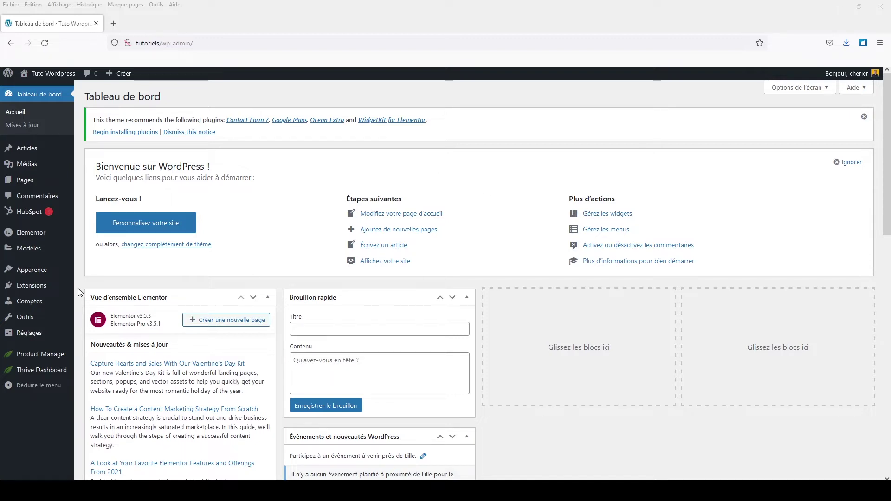
Open the list of installed extensions and look through the plugins already on the site
{"action": "mouse_move", "coordinate": [26, 293]}
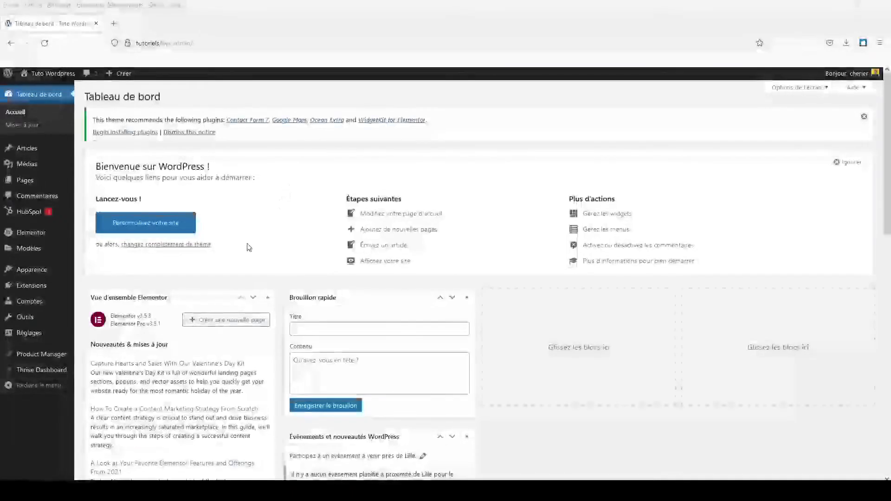
{"action": "left_click", "coordinate": [32, 288]}
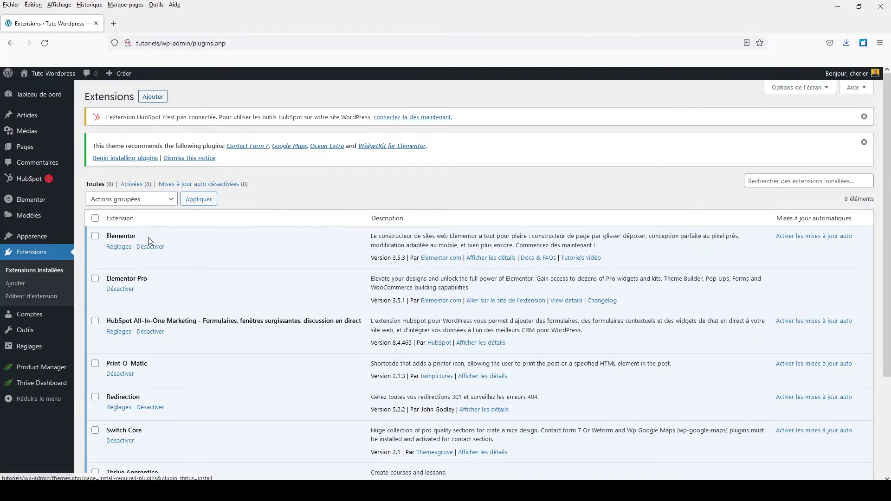
{"action": "scroll", "coordinate": [158, 347], "scroll_direction": "down", "scroll_amount": 3}
{"action": "scroll", "coordinate": [158, 346], "scroll_direction": "up", "scroll_amount": 3}
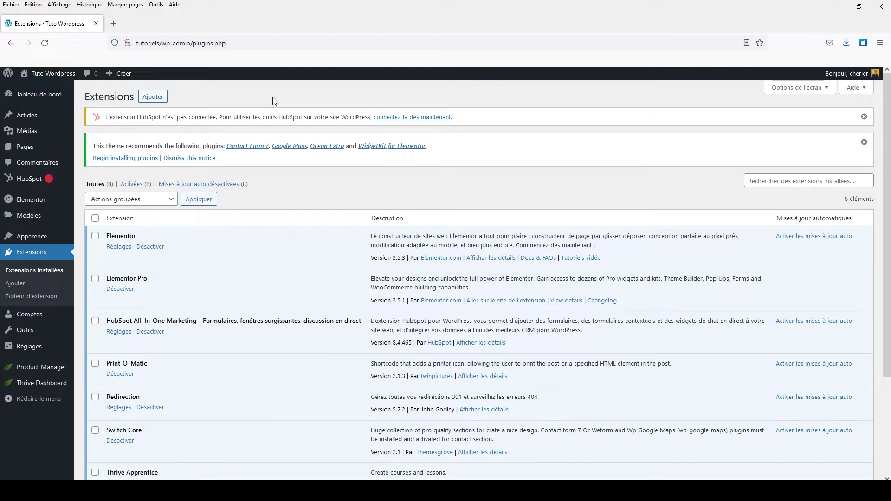
Go to the page for adding extensions and browse its popular, recommended, favourite and featured categories
{"action": "left_click", "coordinate": [150, 98]}
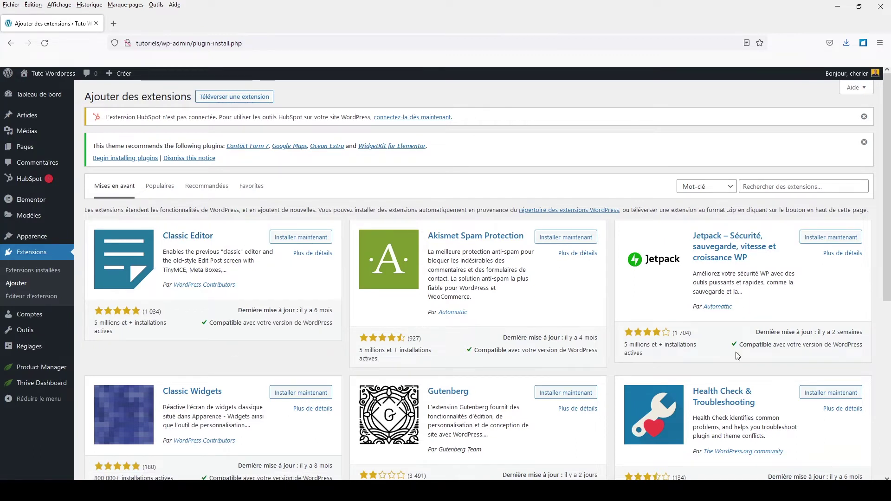
{"action": "left_click", "coordinate": [166, 196]}
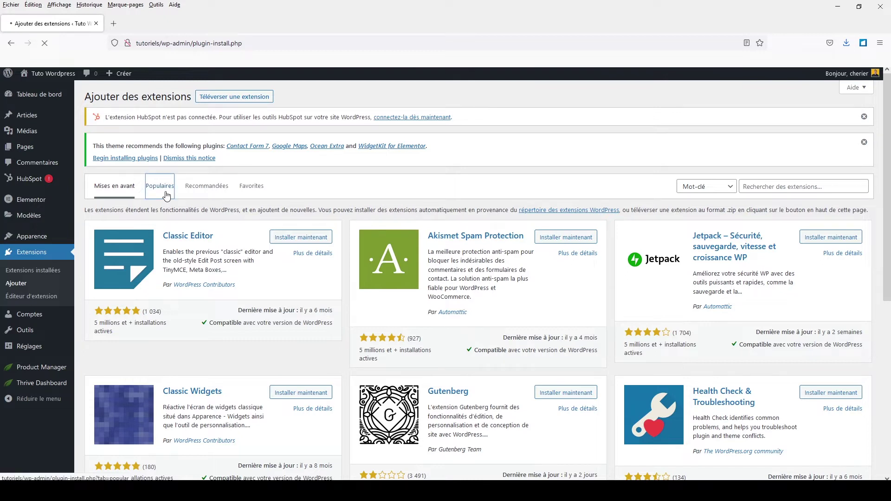
{"action": "left_click", "coordinate": [200, 188]}
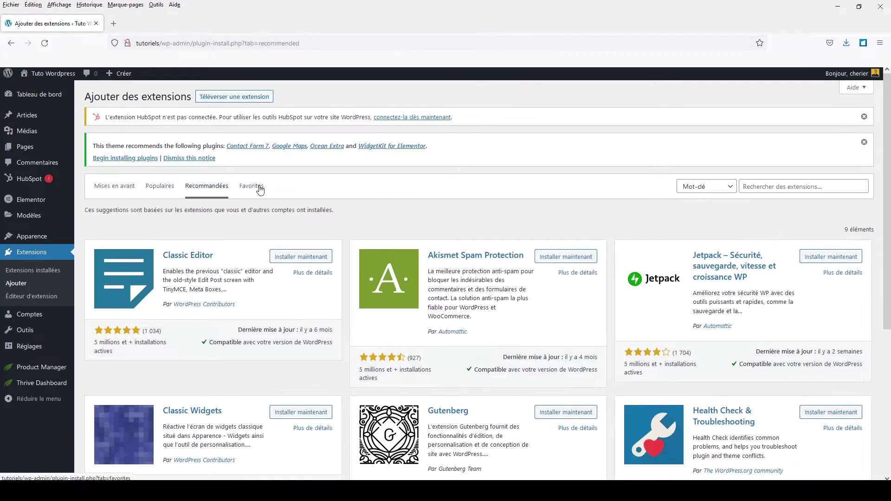
{"action": "left_click", "coordinate": [259, 190]}
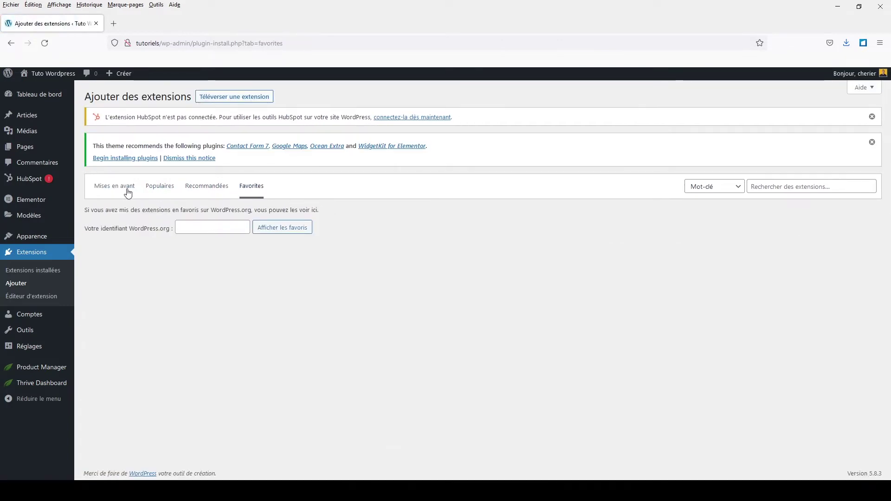
{"action": "left_click", "coordinate": [121, 189]}
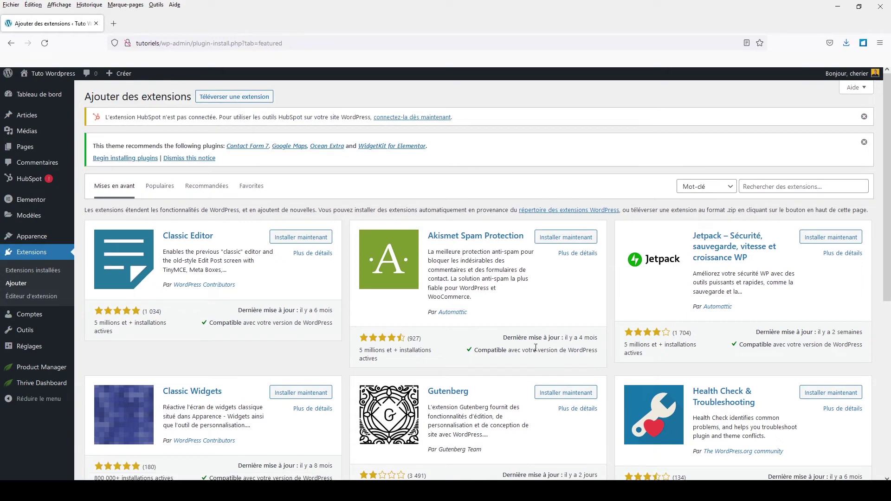
{"action": "scroll", "coordinate": [579, 368], "scroll_direction": "down", "scroll_amount": 8}
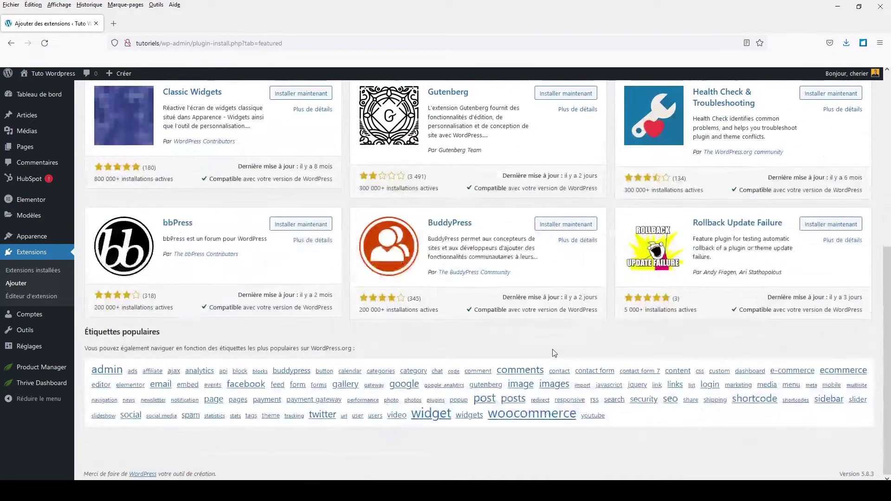
{"action": "scroll", "coordinate": [554, 353], "scroll_direction": "up", "scroll_amount": 10}
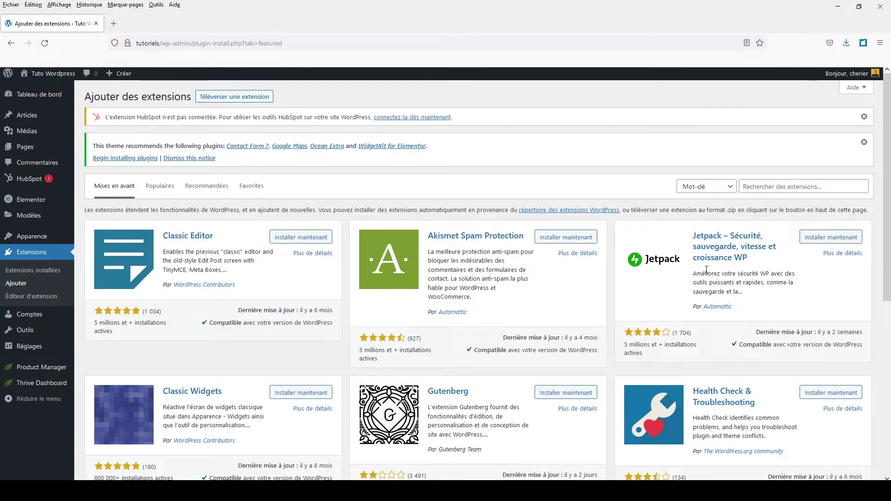
Search the extension directory for "form" and look through the form plugins offered
{"action": "left_click", "coordinate": [755, 186]}
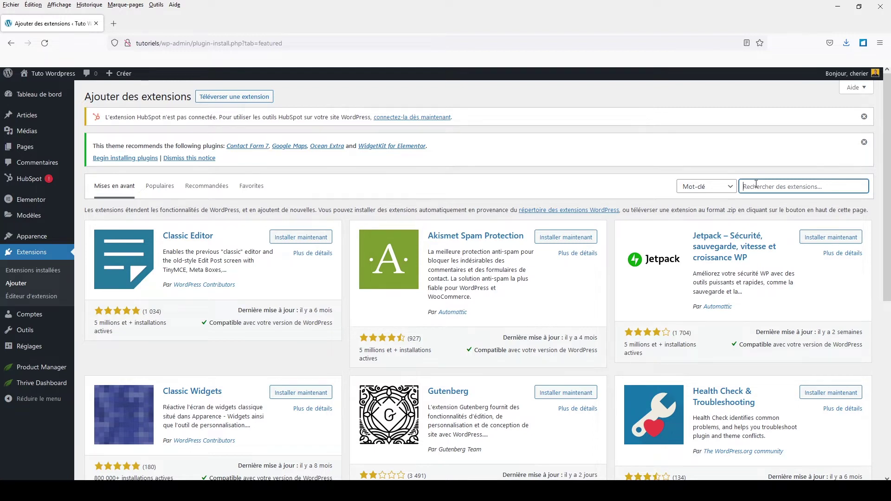
{"action": "type", "text": "form"}
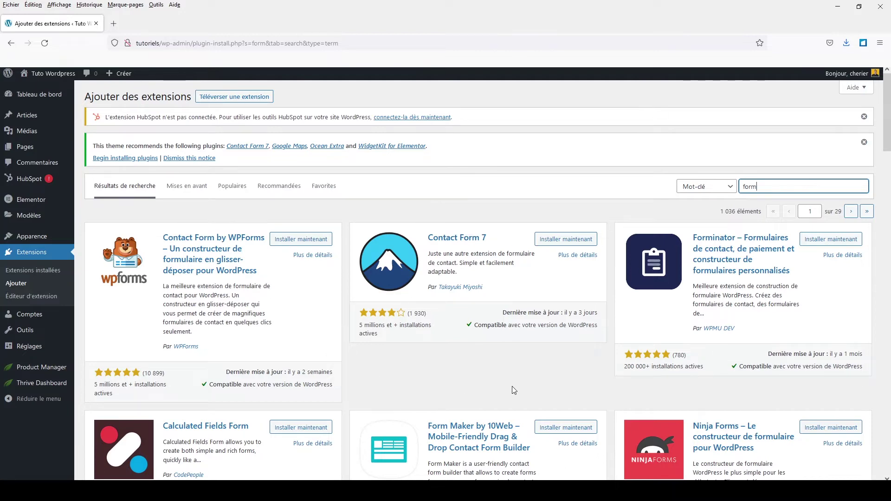
{"action": "scroll", "coordinate": [512, 389], "scroll_direction": "down", "scroll_amount": 12}
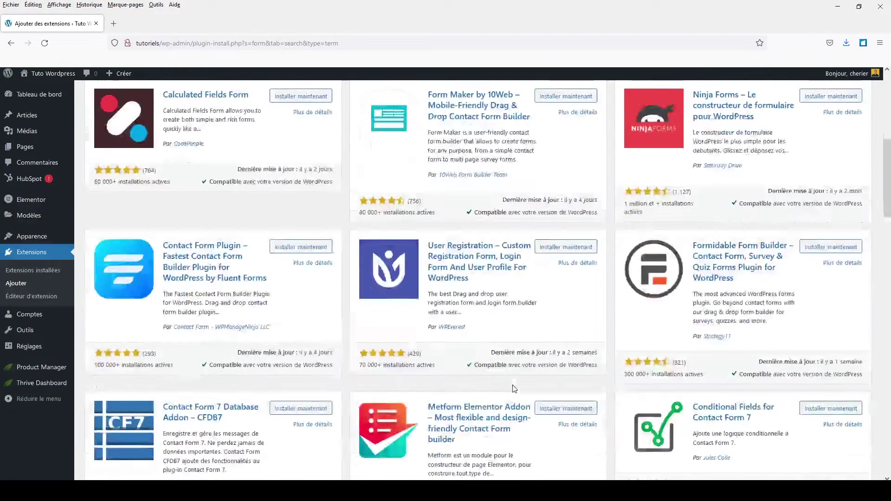
{"action": "scroll", "coordinate": [513, 388], "scroll_direction": "down", "scroll_amount": 20}
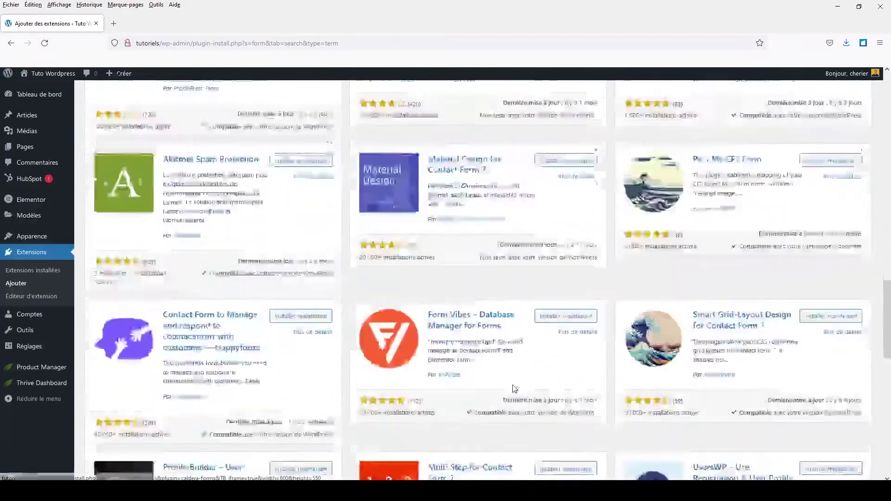
{"action": "scroll", "coordinate": [512, 388], "scroll_direction": "up", "scroll_amount": 15}
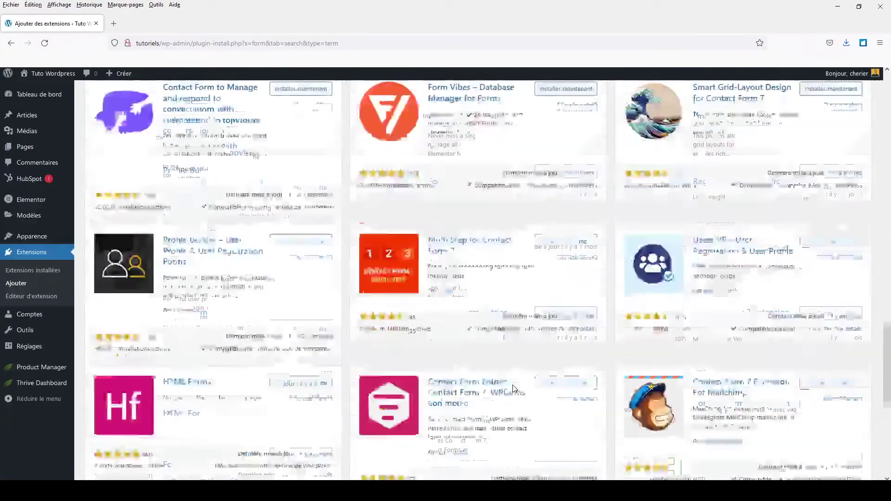
{"action": "scroll", "coordinate": [512, 389], "scroll_direction": "up", "scroll_amount": 2}
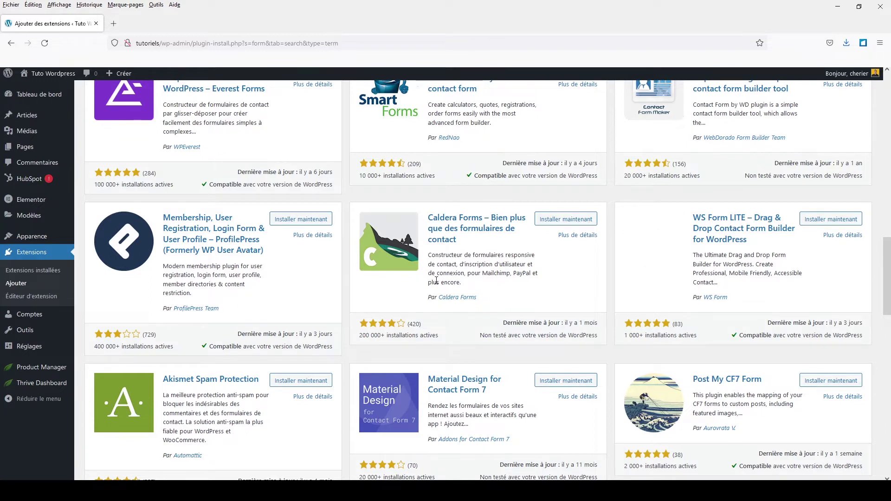
View the details of the Caldera Forms plugin, look through its screenshots, and close the details
{"action": "left_click", "coordinate": [577, 235]}
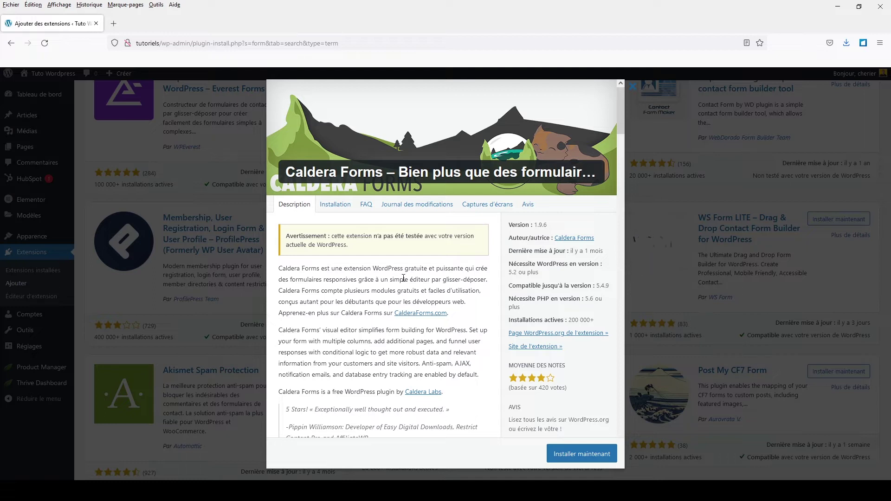
{"action": "left_click", "coordinate": [485, 205]}
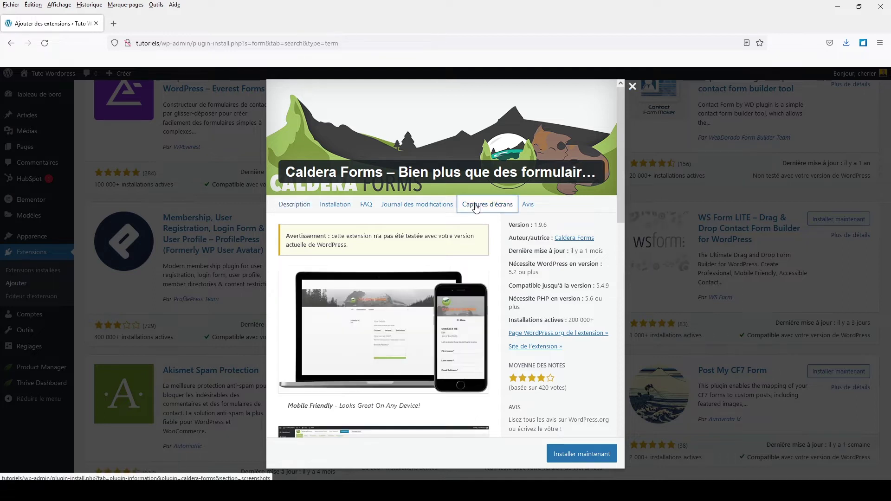
{"action": "scroll", "coordinate": [457, 343], "scroll_direction": "down", "scroll_amount": 10}
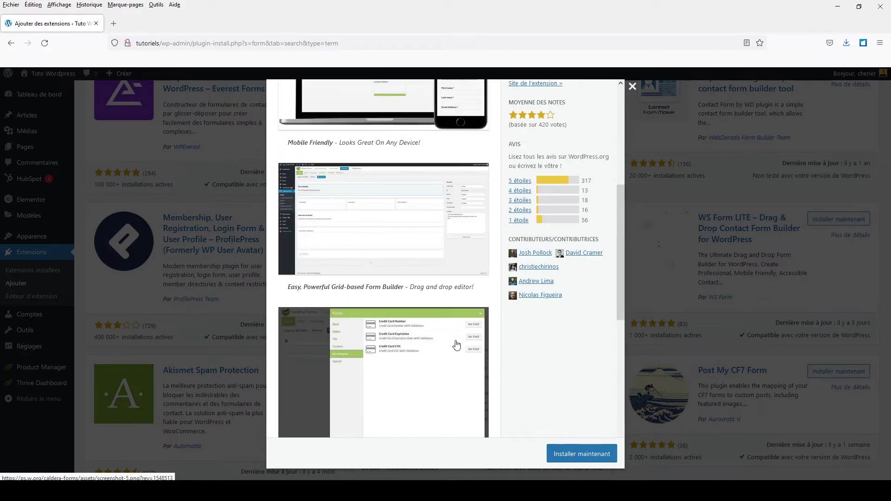
{"action": "scroll", "coordinate": [457, 344], "scroll_direction": "up", "scroll_amount": 10}
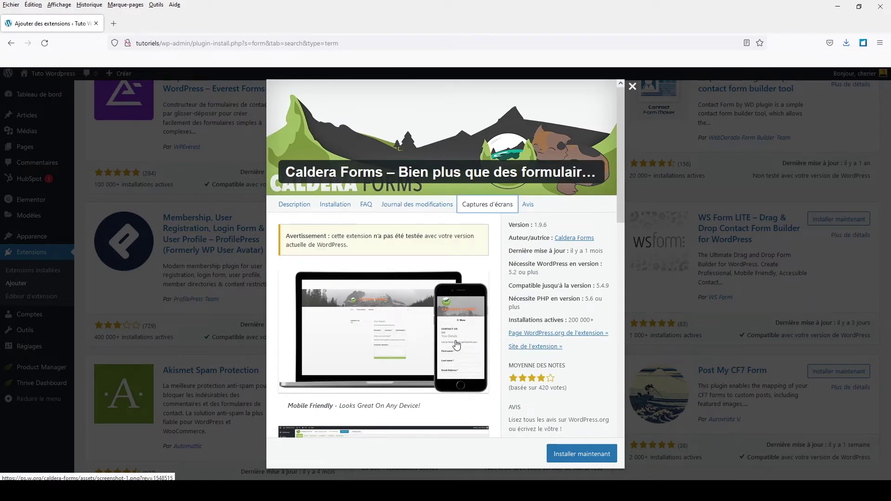
{"action": "scroll", "coordinate": [457, 344], "scroll_direction": "down", "scroll_amount": 6}
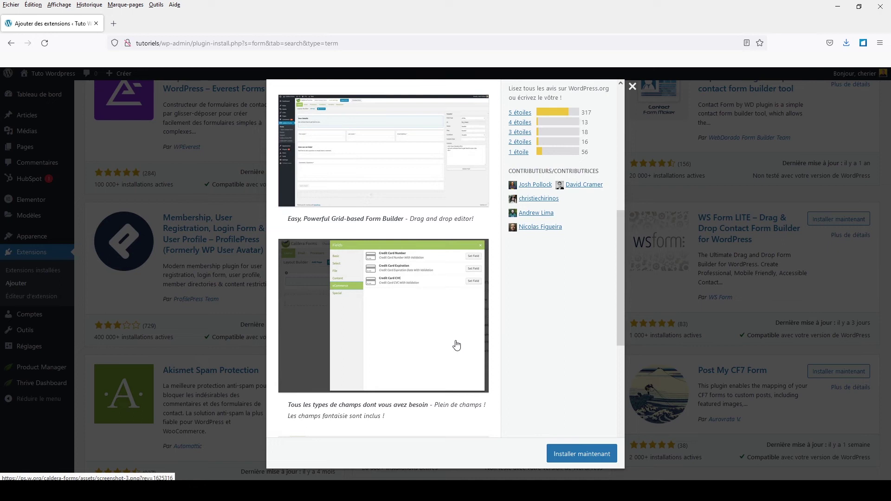
{"action": "scroll", "coordinate": [457, 344], "scroll_direction": "up", "scroll_amount": 4}
{"action": "scroll", "coordinate": [457, 344], "scroll_direction": "up", "scroll_amount": 3}
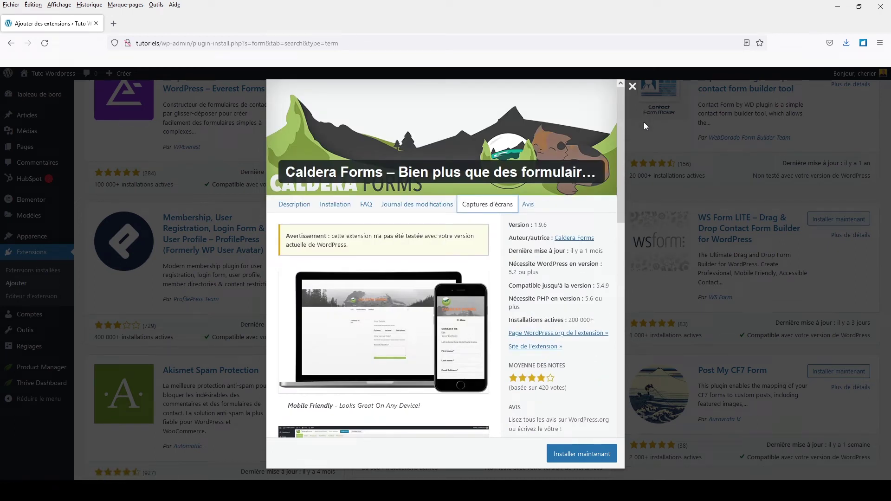
{"action": "left_click", "coordinate": [632, 88]}
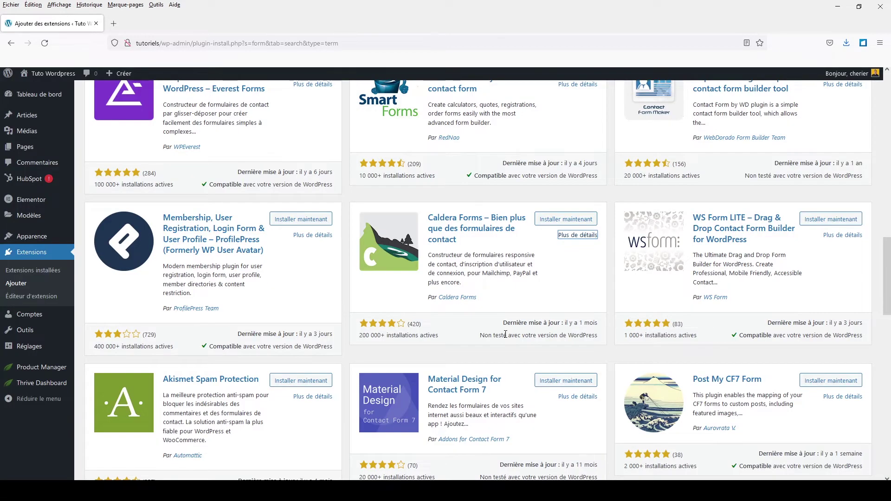
Check the last update date of Form Maker by 10Web and review the other form plugins in the results
{"action": "scroll", "coordinate": [506, 334], "scroll_direction": "up", "scroll_amount": 10}
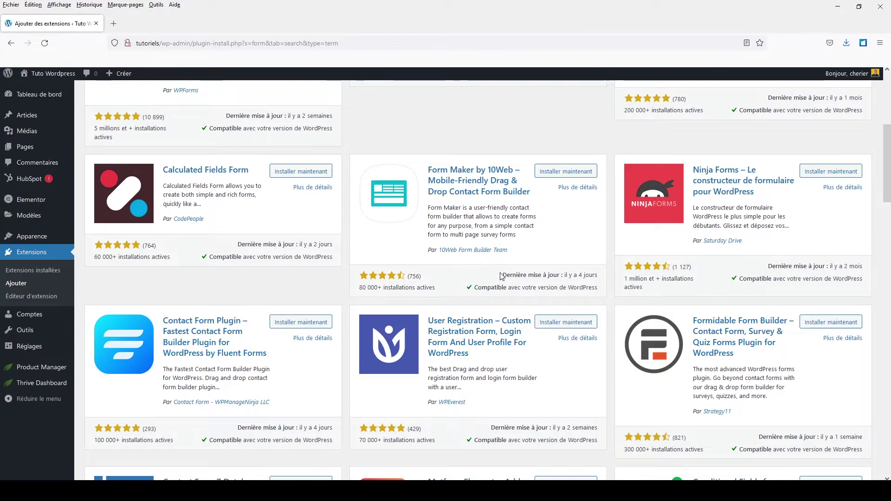
{"action": "left_click_drag", "start_coordinate": [502, 275], "coordinate": [597, 275]}
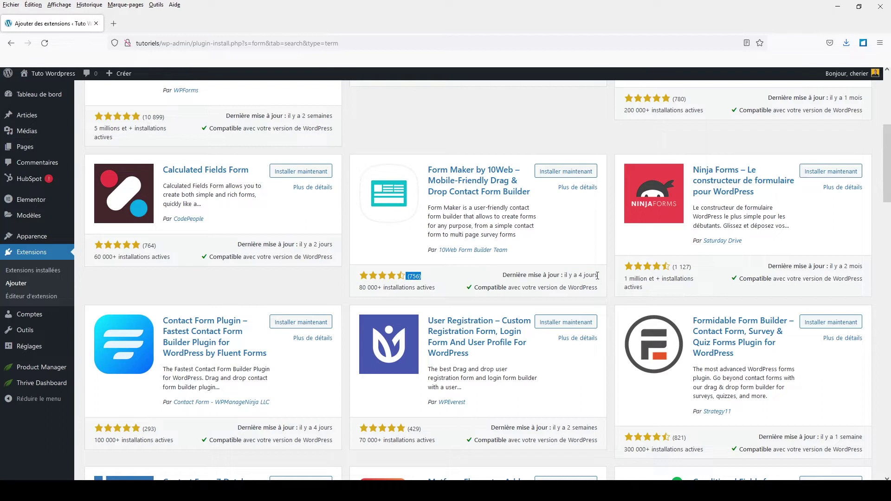
{"action": "left_click", "coordinate": [437, 260]}
{"action": "scroll", "coordinate": [480, 112], "scroll_direction": "up", "scroll_amount": 5}
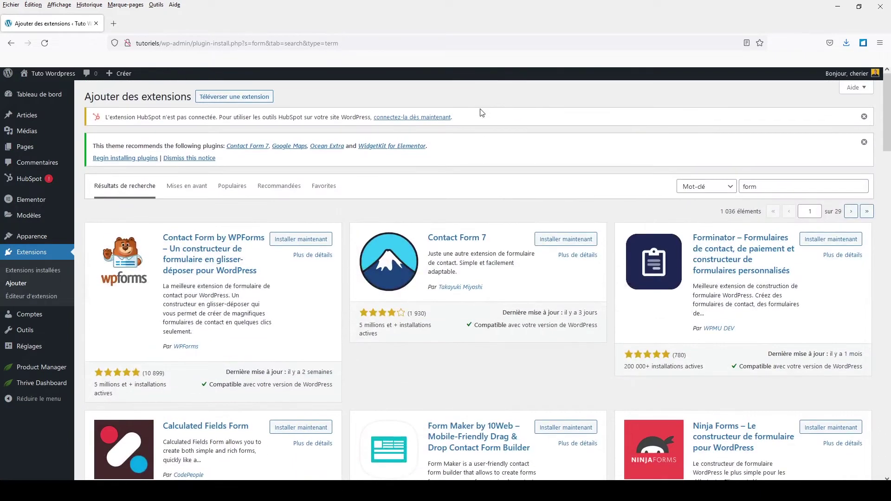
{"action": "scroll", "coordinate": [480, 113], "scroll_direction": "down", "scroll_amount": 12}
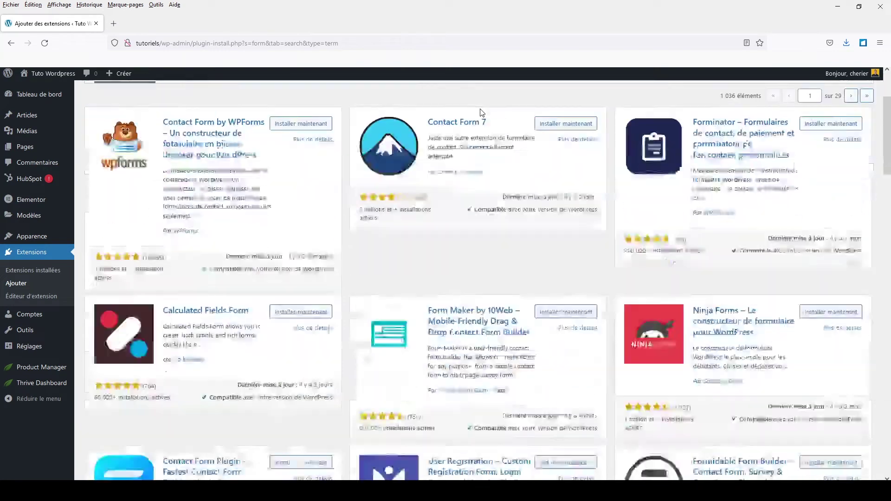
{"action": "scroll", "coordinate": [480, 112], "scroll_direction": "up", "scroll_amount": 12}
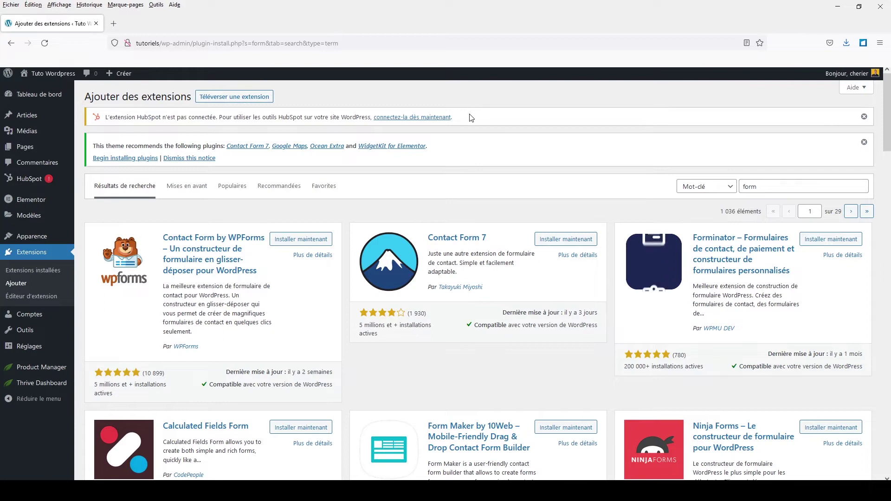
Search Google for "extension wordpress formulaire" in a new browser tab and look through the results
{"action": "left_click", "coordinate": [114, 24]}
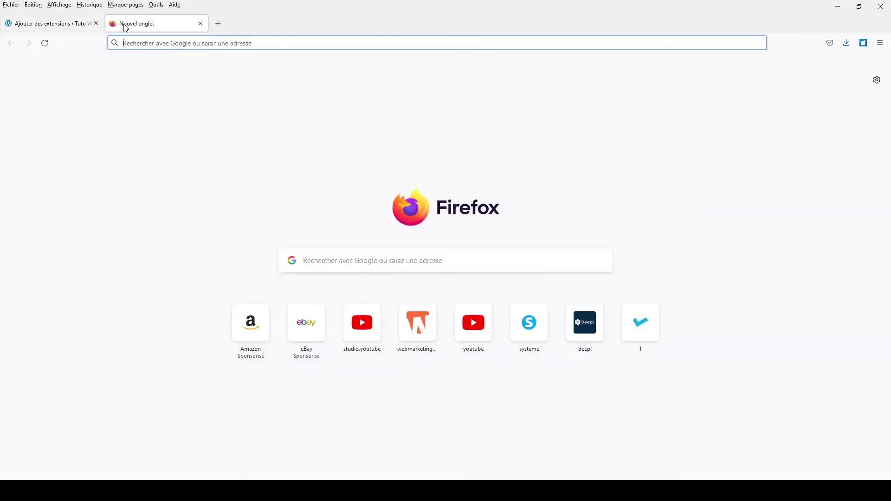
{"action": "left_click", "coordinate": [349, 265]}
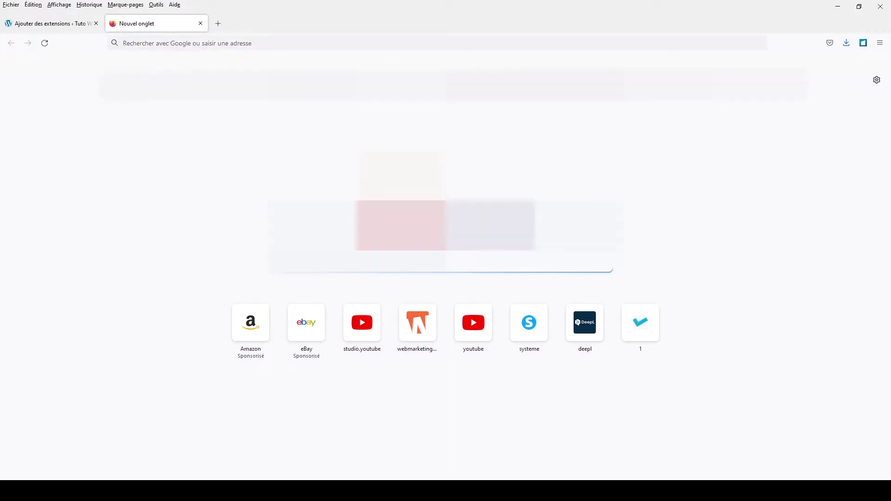
{"action": "type", "text": "ext"}
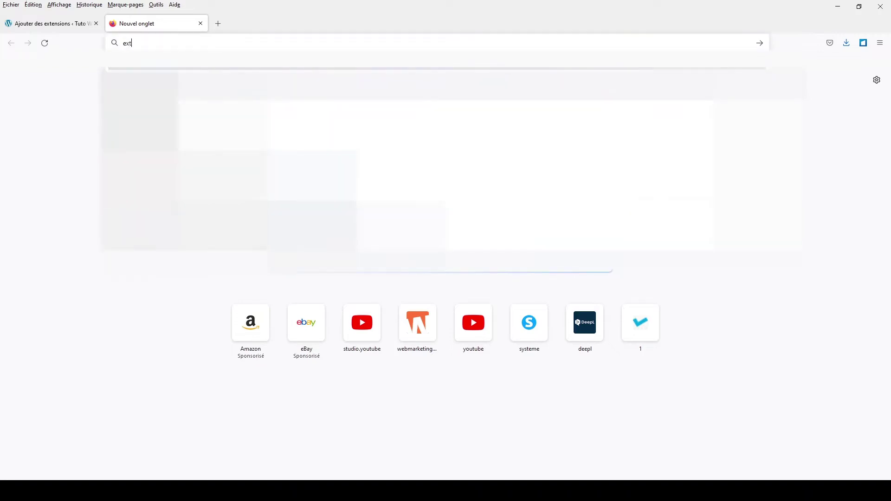
{"action": "type", "text": "ension wordpress f"}
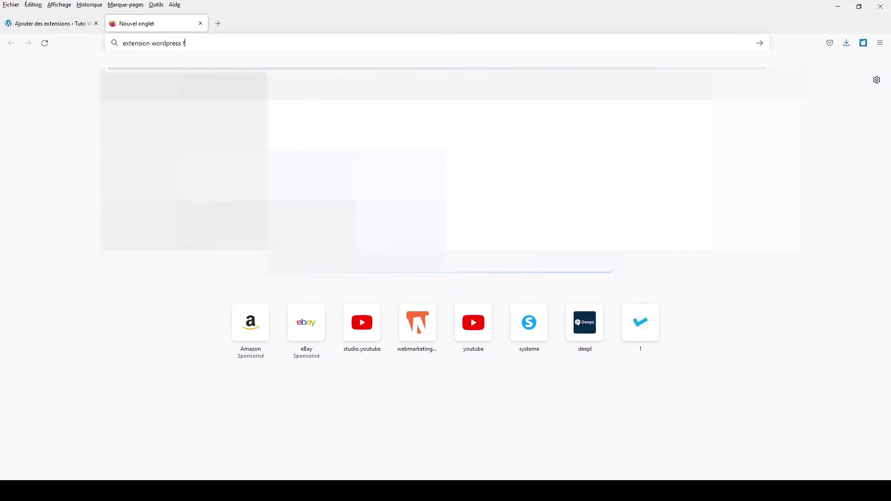
{"action": "type", "text": "orm"}
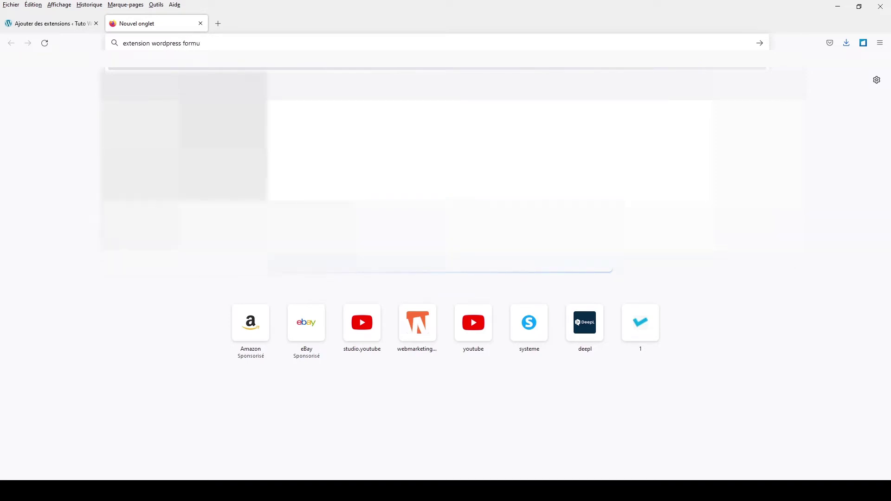
{"action": "type", "text": "u"}
{"action": "key", "text": "Return"}
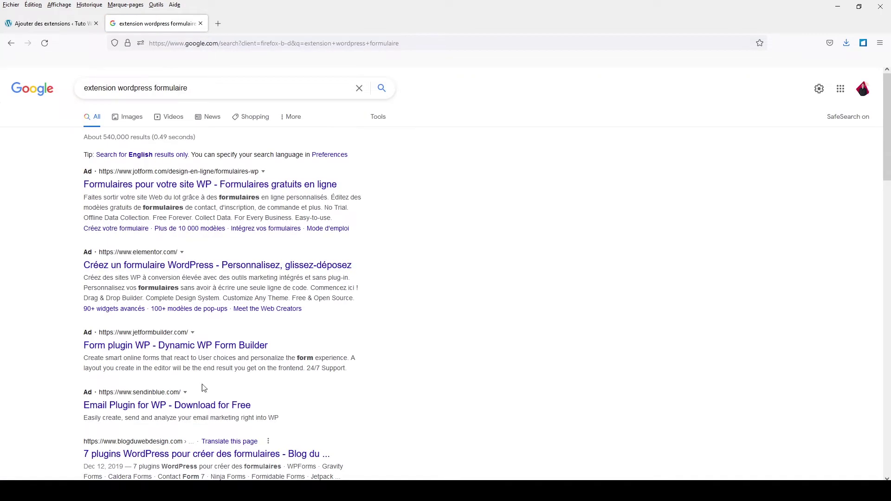
{"action": "scroll", "coordinate": [225, 336], "scroll_direction": "down", "scroll_amount": 10}
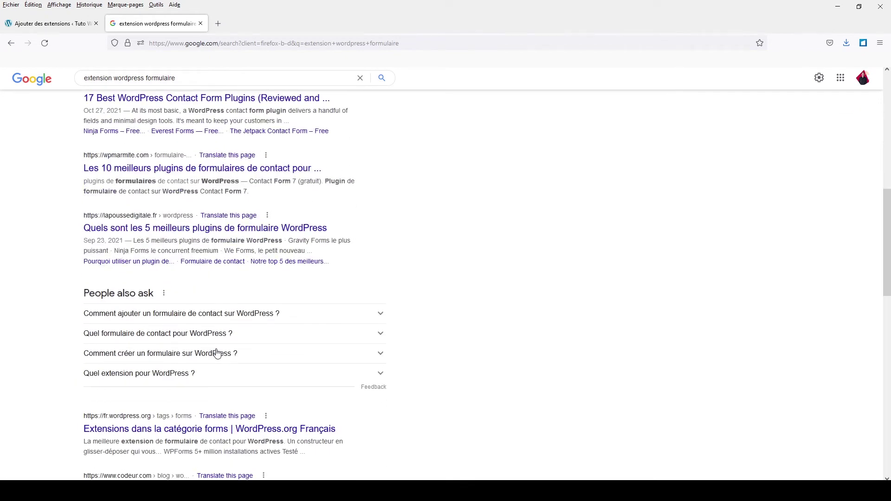
Review the Google results for WordPress form plugins once more
{"action": "scroll", "coordinate": [217, 354], "scroll_direction": "up", "scroll_amount": 10}
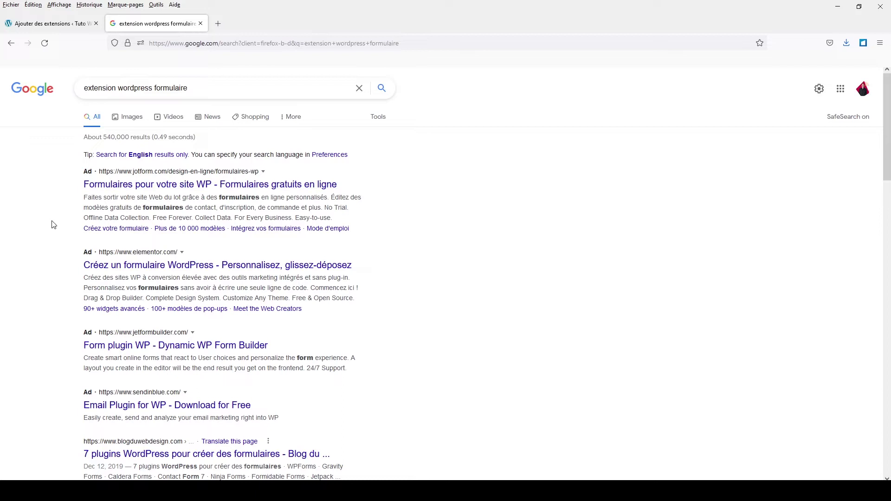
{"action": "scroll", "coordinate": [87, 368], "scroll_direction": "down", "scroll_amount": 7}
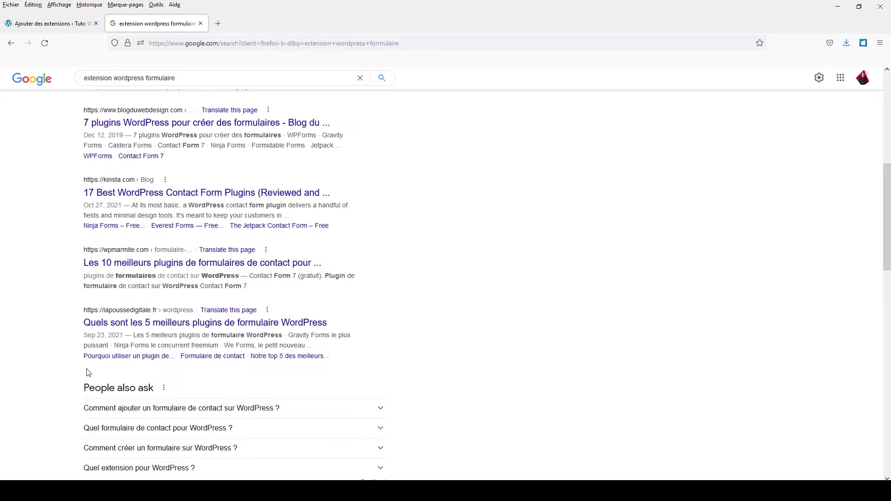
{"action": "scroll", "coordinate": [63, 361], "scroll_direction": "up", "scroll_amount": 7}
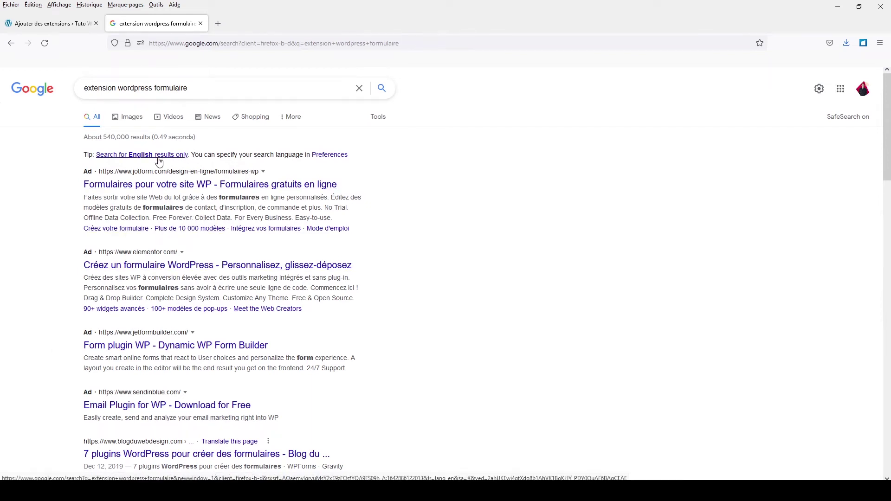
Switch back to the WordPress tab, then install and activate Contact Form 7 from the extension search results
{"action": "left_click", "coordinate": [49, 23]}
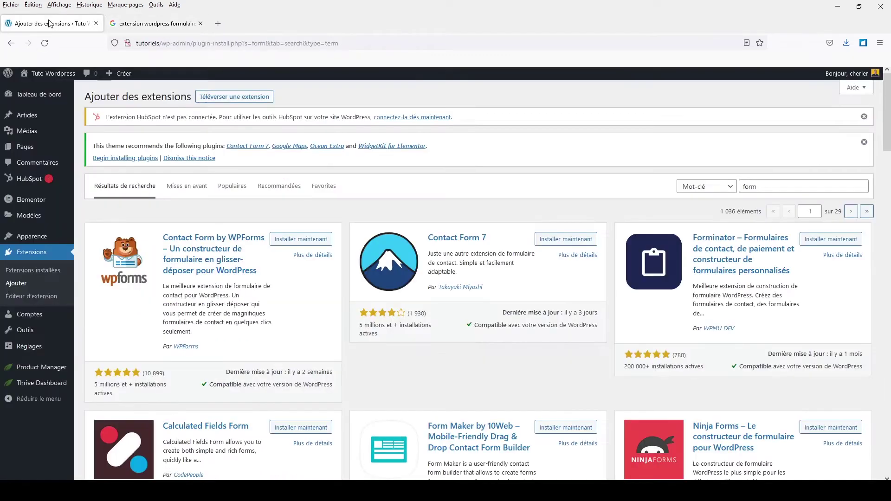
{"action": "scroll", "coordinate": [294, 371], "scroll_direction": "down", "scroll_amount": 15}
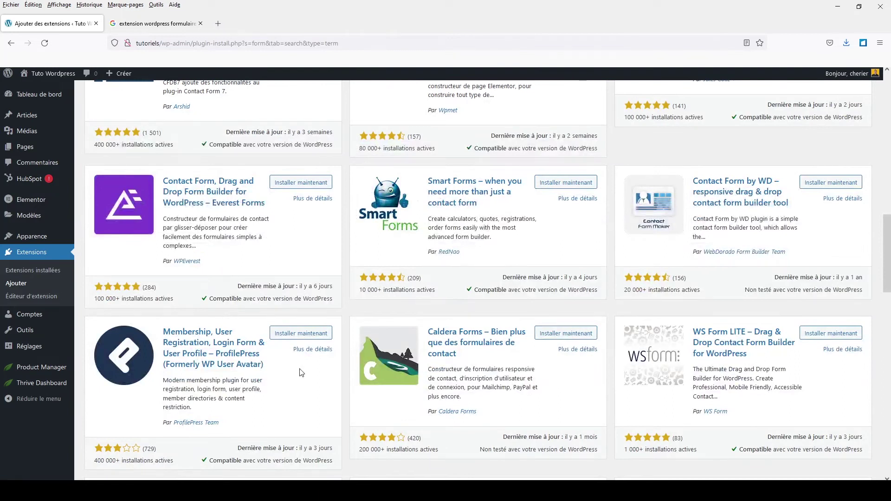
{"action": "scroll", "coordinate": [269, 279], "scroll_direction": "up", "scroll_amount": 10}
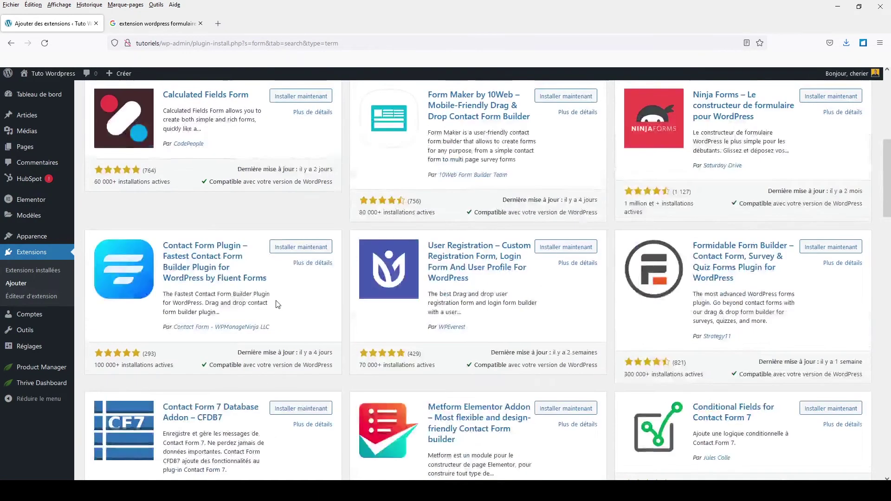
{"action": "scroll", "coordinate": [634, 255], "scroll_direction": "up", "scroll_amount": 3}
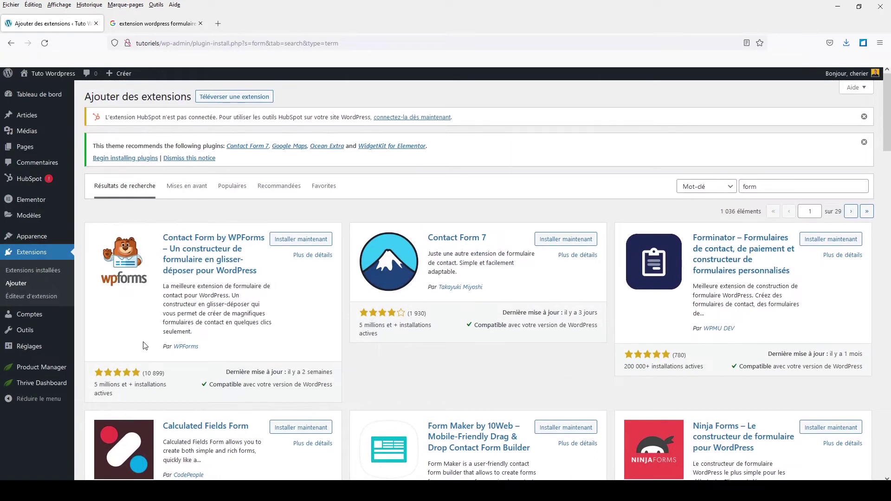
{"action": "left_click", "coordinate": [574, 239]}
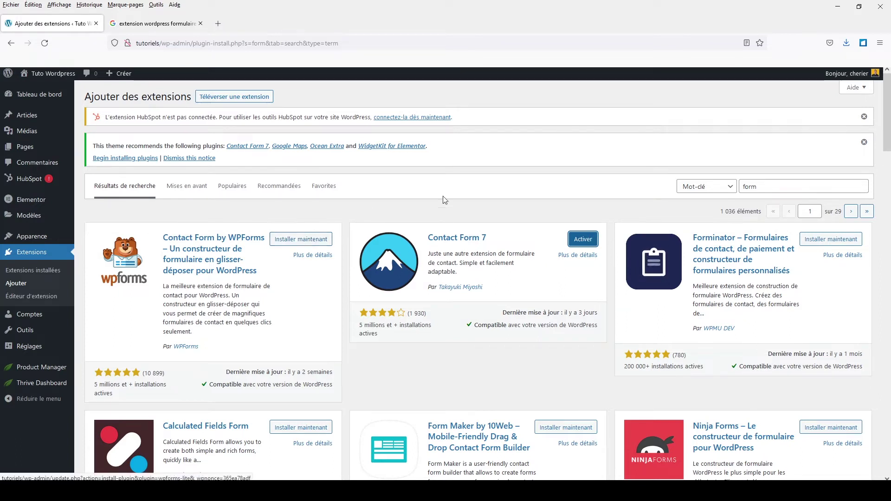
{"action": "left_click", "coordinate": [582, 239]}
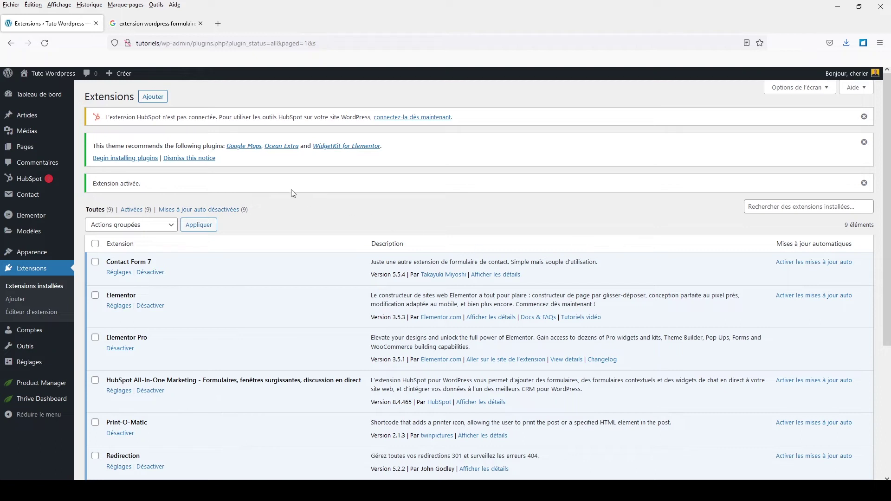
Examine the list of installed extensions and the settings and deactivation options offered for each one
{"action": "scroll", "coordinate": [329, 429], "scroll_direction": "down", "scroll_amount": 4}
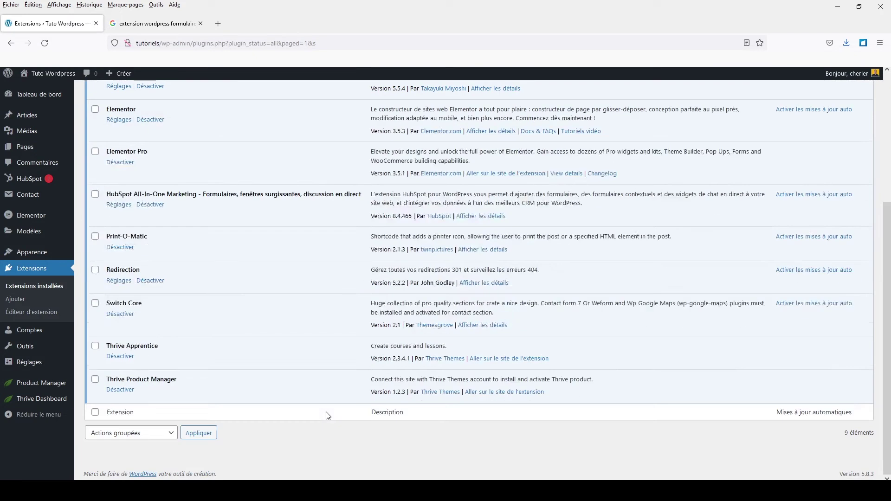
{"action": "scroll", "coordinate": [328, 415], "scroll_direction": "up", "scroll_amount": 4}
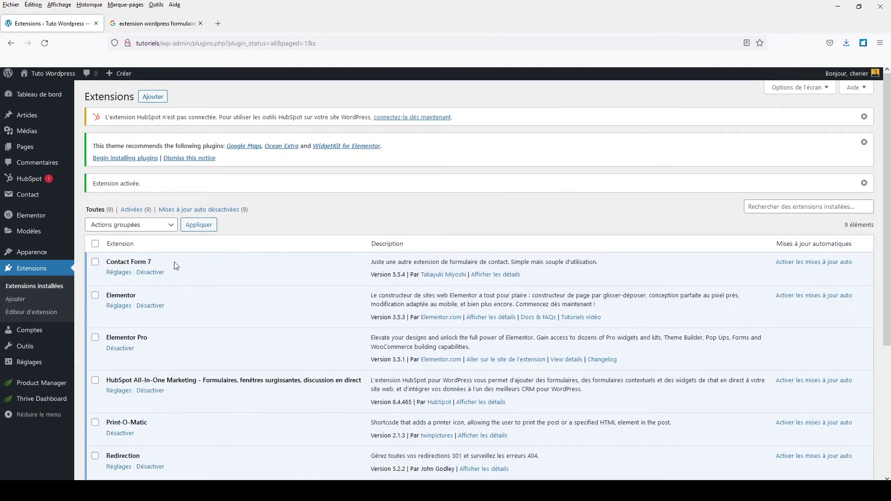
{"action": "scroll", "coordinate": [172, 291], "scroll_direction": "down", "scroll_amount": 4}
{"action": "scroll", "coordinate": [173, 292], "scroll_direction": "up", "scroll_amount": 4}
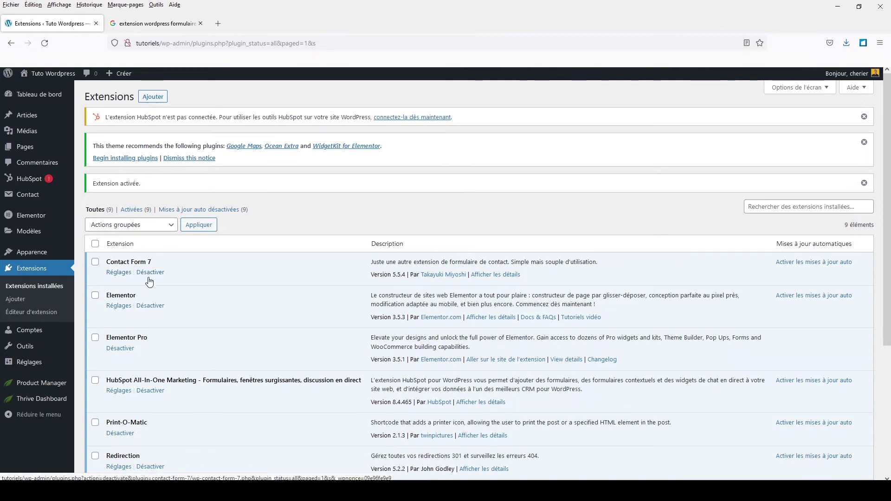
{"action": "scroll", "coordinate": [139, 302], "scroll_direction": "down", "scroll_amount": 3}
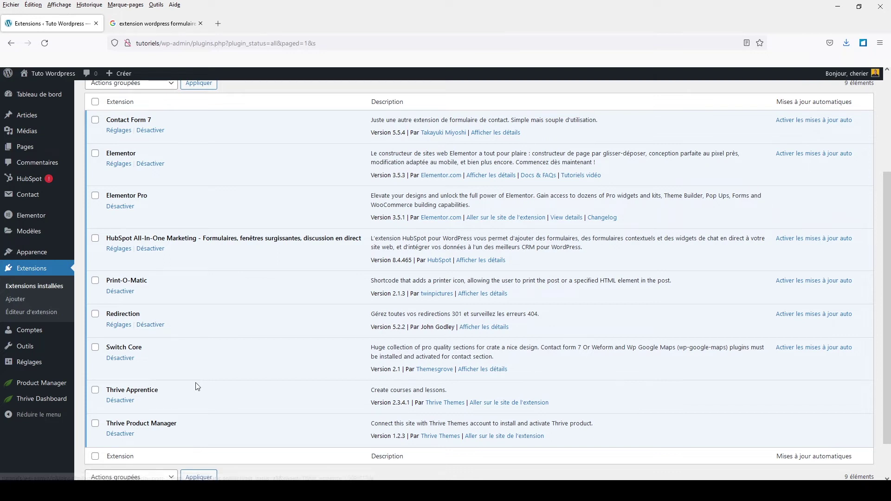
{"action": "scroll", "coordinate": [195, 383], "scroll_direction": "down", "scroll_amount": 2}
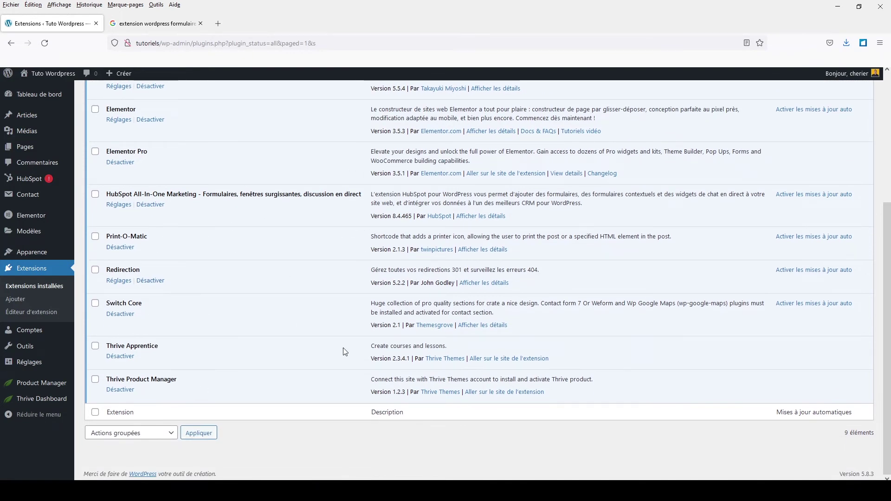
{"action": "scroll", "coordinate": [338, 336], "scroll_direction": "up", "scroll_amount": 3}
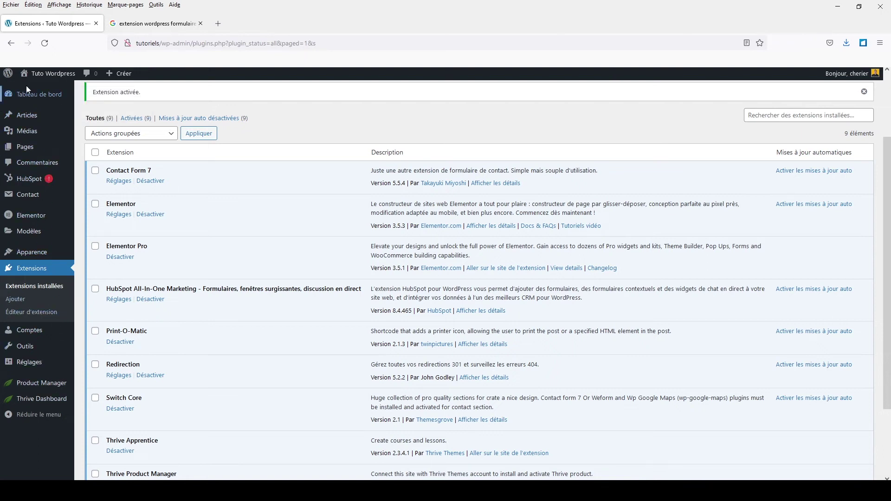
{"action": "scroll", "coordinate": [49, 312], "scroll_direction": "up", "scroll_amount": 2}
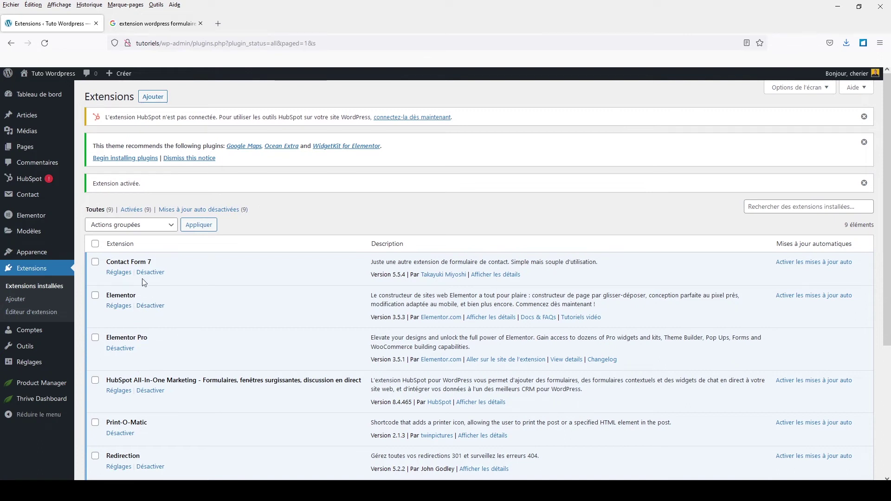
Look at the Outils page and the other admin sections, then open Contact Form 7's list of contact forms
{"action": "left_click", "coordinate": [30, 352]}
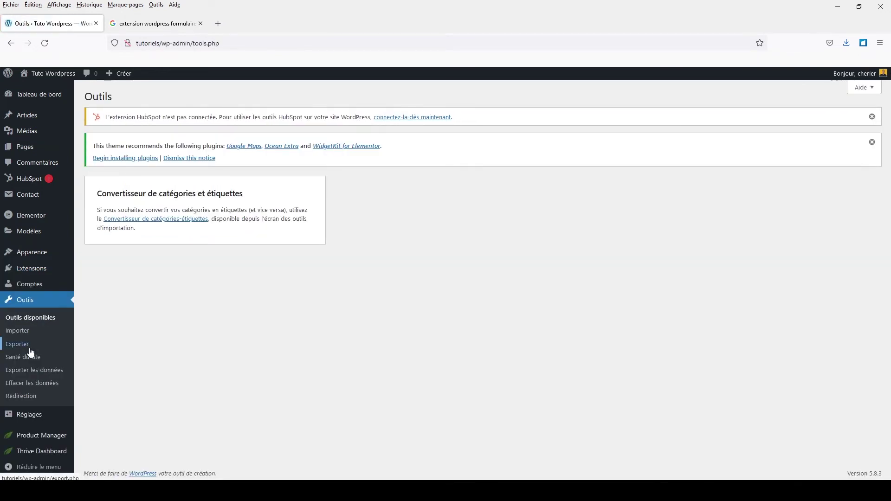
{"action": "mouse_move", "coordinate": [29, 289]}
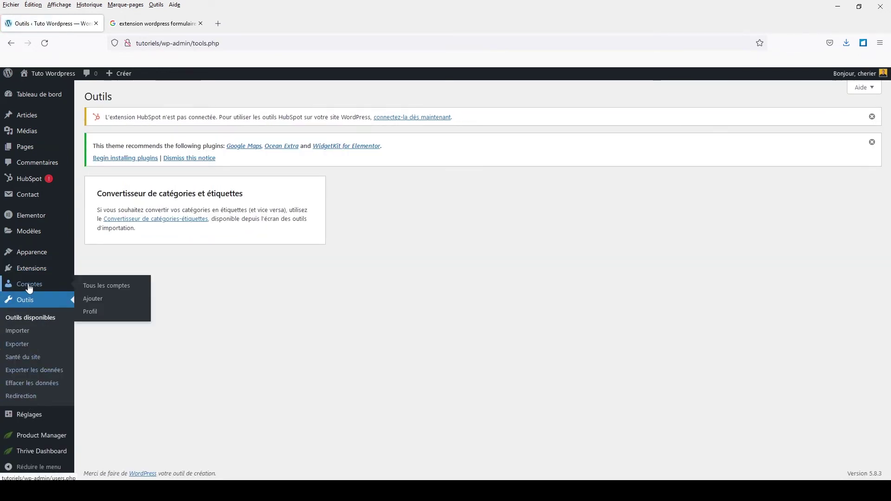
{"action": "mouse_move", "coordinate": [32, 420]}
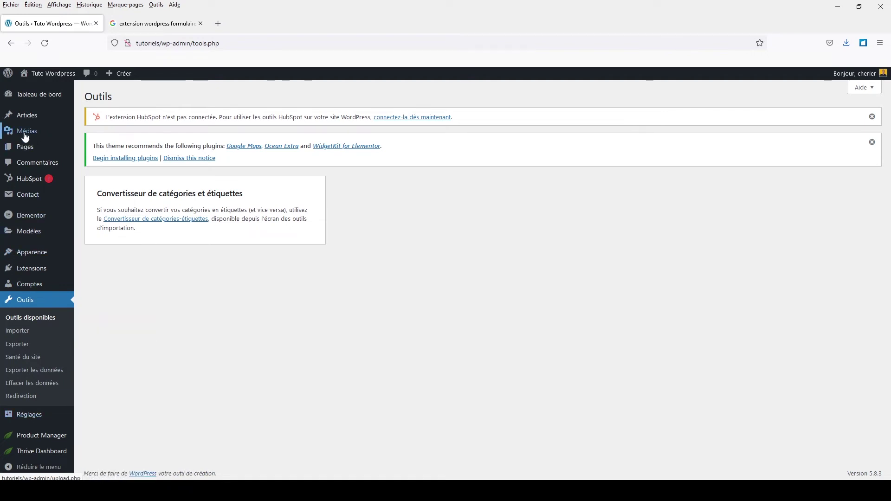
{"action": "mouse_move", "coordinate": [40, 443]}
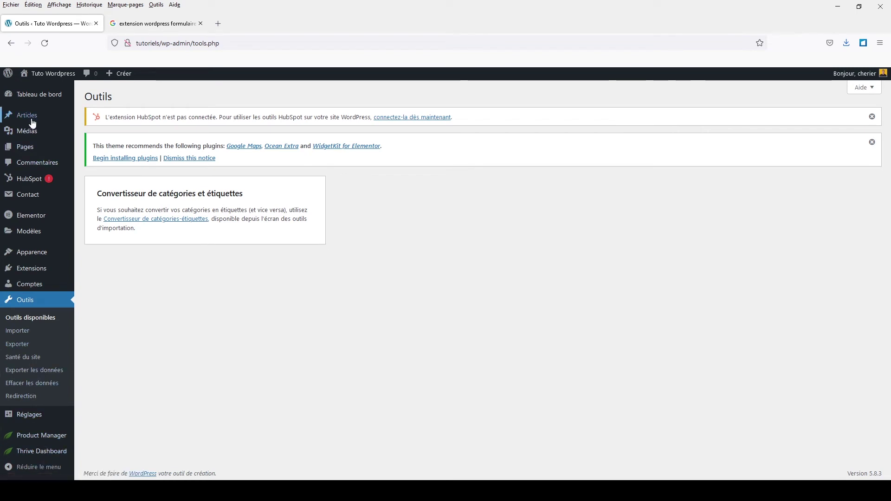
{"action": "mouse_move", "coordinate": [41, 140]}
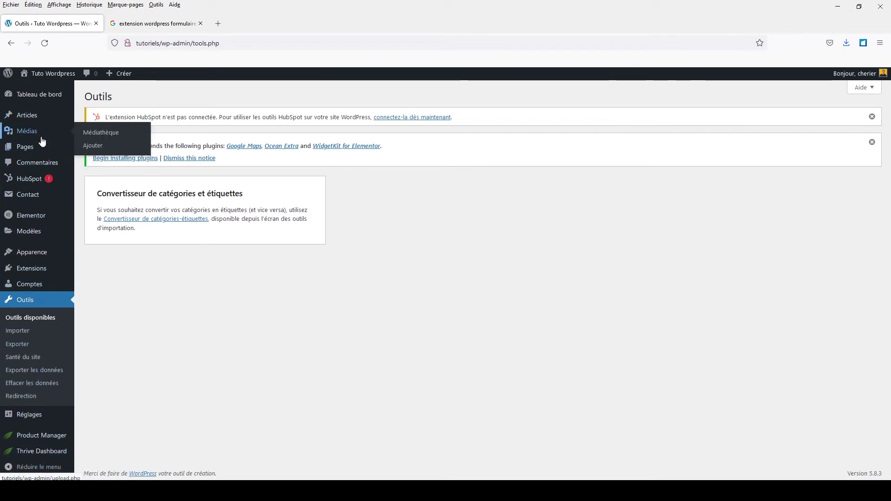
{"action": "mouse_move", "coordinate": [31, 198]}
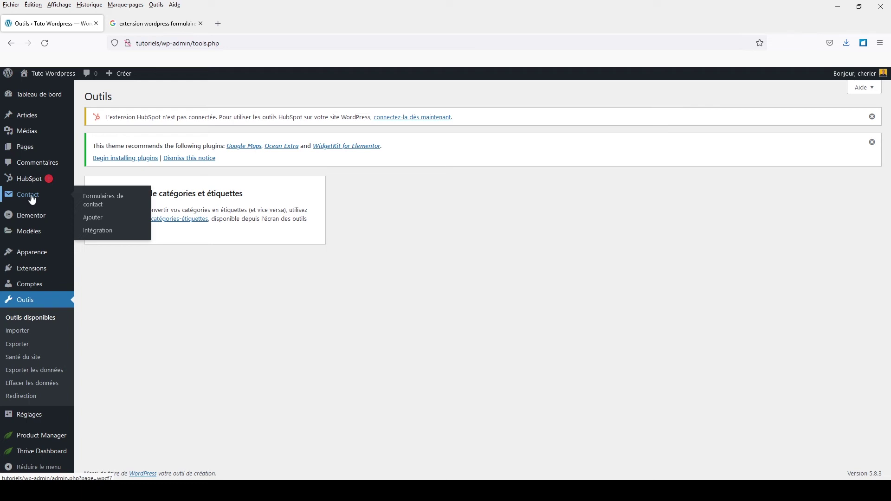
{"action": "left_click", "coordinate": [95, 204]}
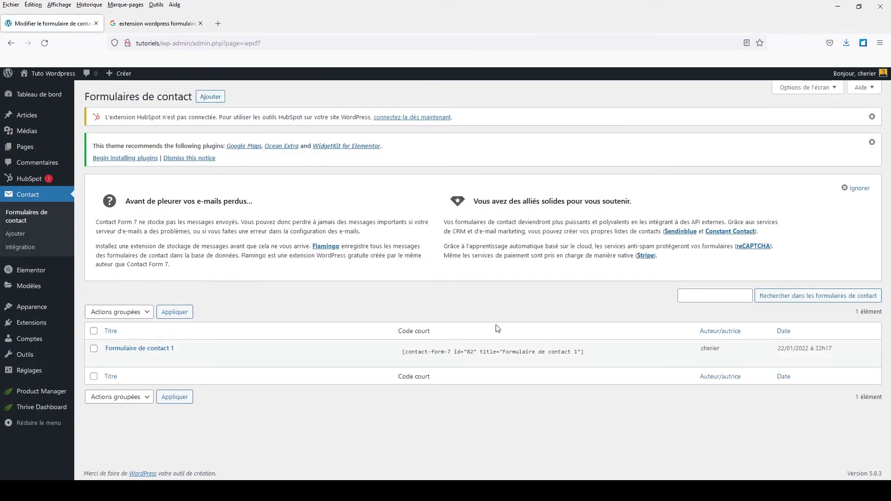
Go through the installed extensions to Contact Form 7's settings and open Formulaire de contact 1 for editing
{"action": "mouse_move", "coordinate": [394, 356]}
{"action": "left_click", "coordinate": [31, 323]}
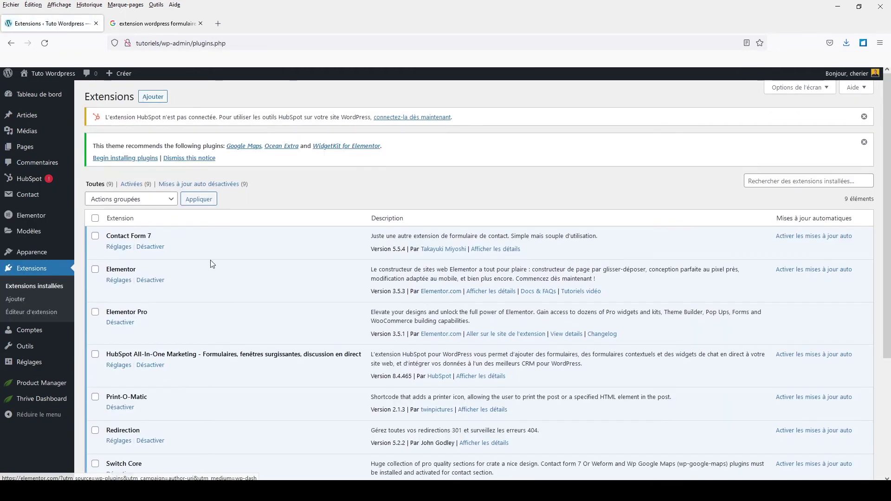
{"action": "left_click", "coordinate": [118, 247]}
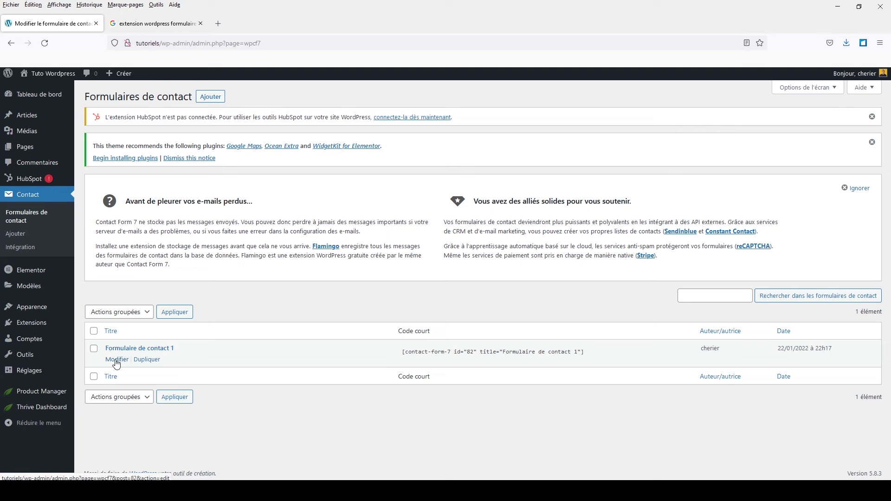
{"action": "left_click", "coordinate": [116, 360]}
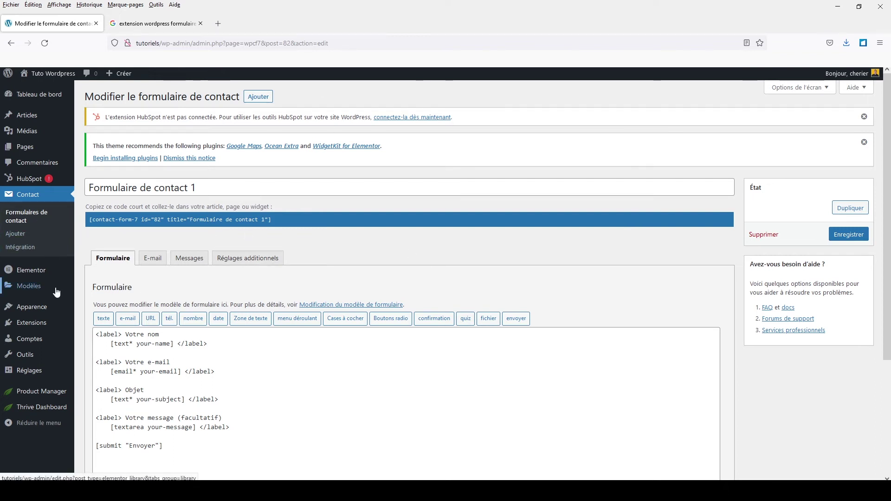
Return to the installed extensions, then switch to the Google tab and look through the form plugin results
{"action": "left_click", "coordinate": [31, 324]}
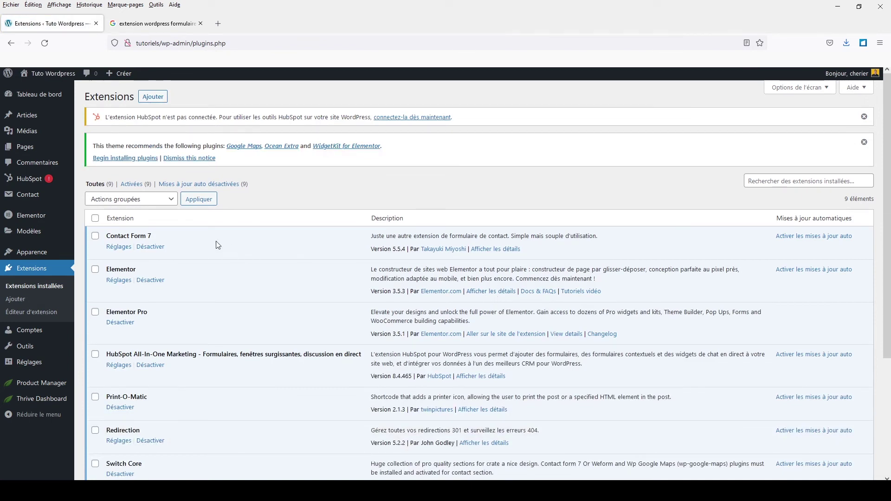
{"action": "left_click", "coordinate": [162, 29]}
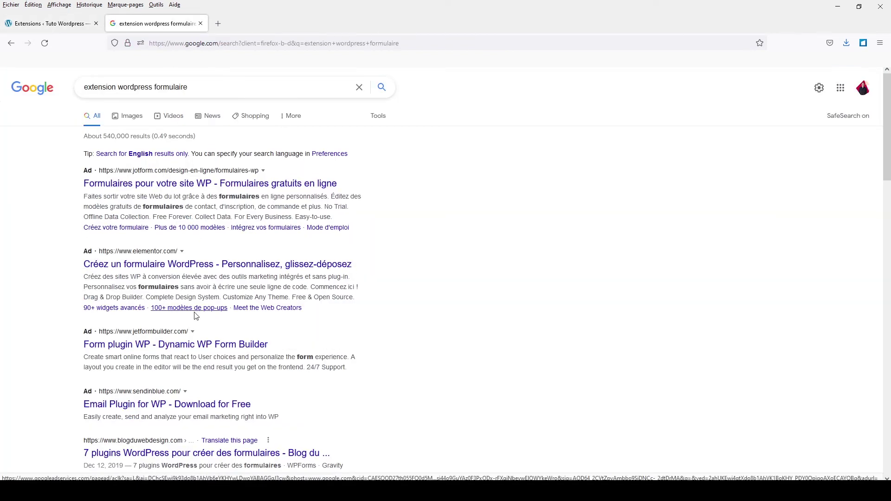
{"action": "scroll", "coordinate": [197, 316], "scroll_direction": "down", "scroll_amount": 8}
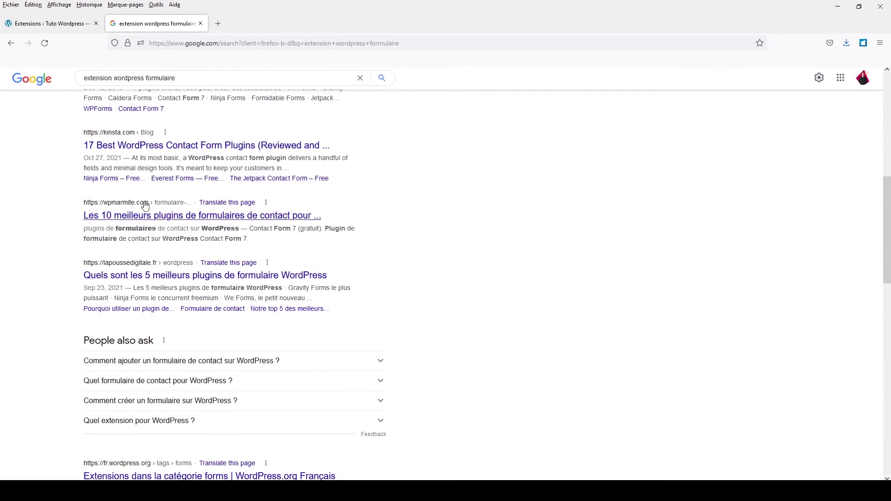
{"action": "scroll", "coordinate": [281, 185], "scroll_direction": "up", "scroll_amount": 8}
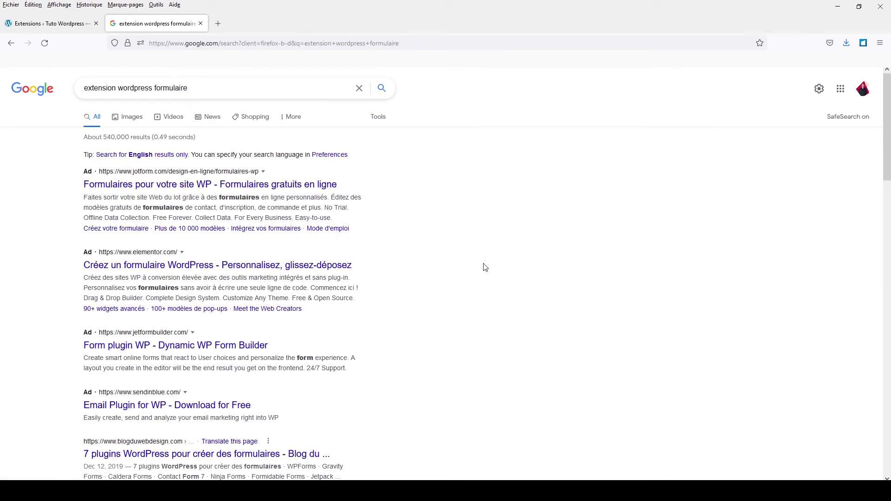
Switch back to WordPress and open the upload form for adding an extension in .zip format
{"action": "left_click", "coordinate": [64, 31]}
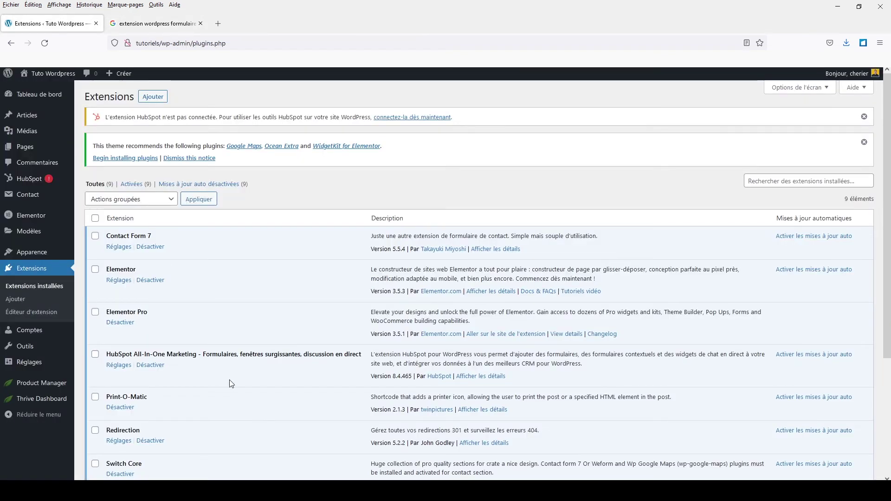
{"action": "left_click", "coordinate": [156, 106]}
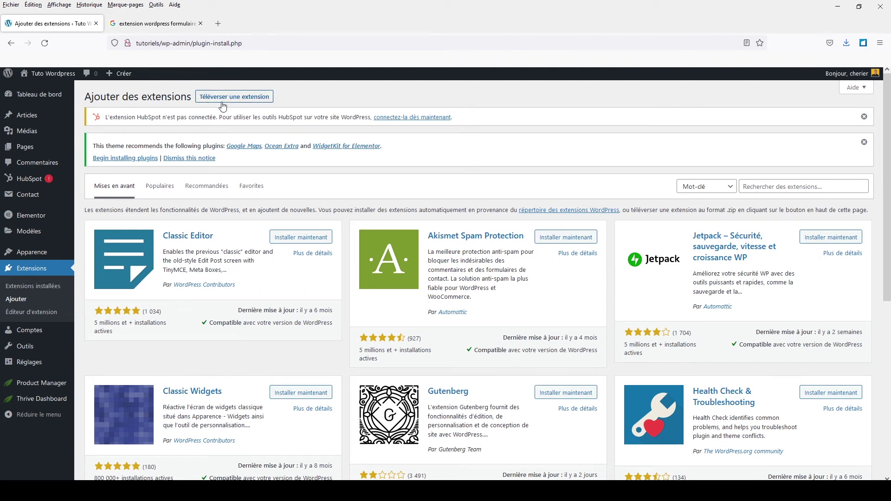
{"action": "left_click", "coordinate": [240, 102]}
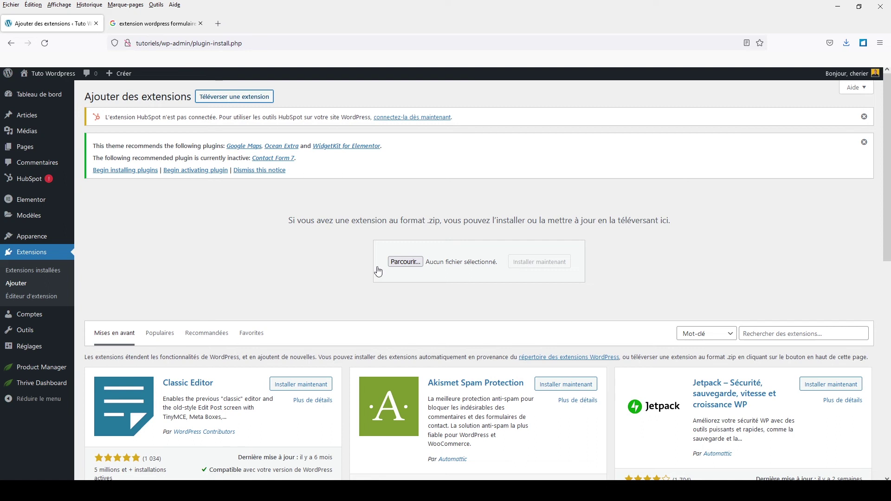
Return to the installed extensions and reactivate Contact Form 7
{"action": "left_click", "coordinate": [35, 255]}
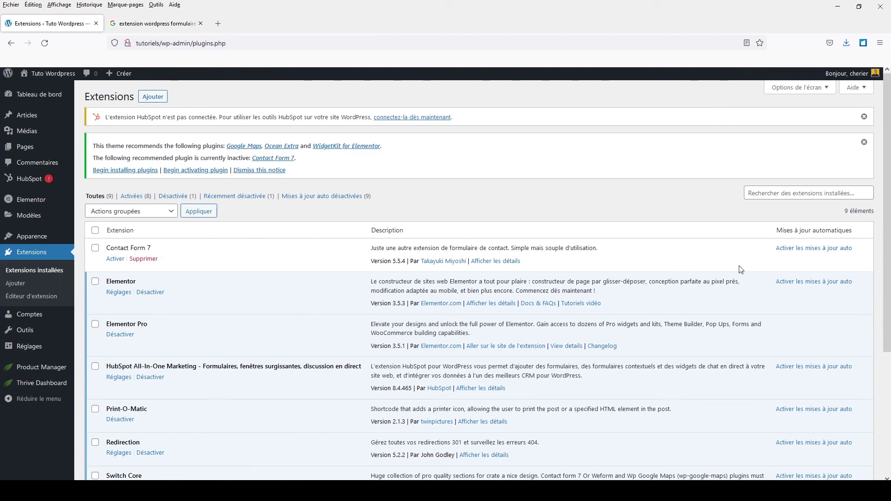
{"action": "left_click", "coordinate": [115, 259]}
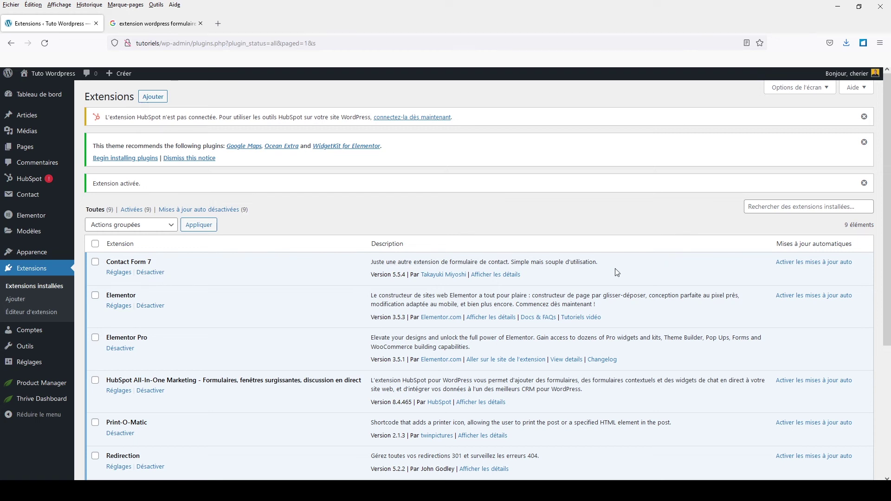
Deactivate Contact Form 7 and delete it together with its data
{"action": "left_click", "coordinate": [147, 274]}
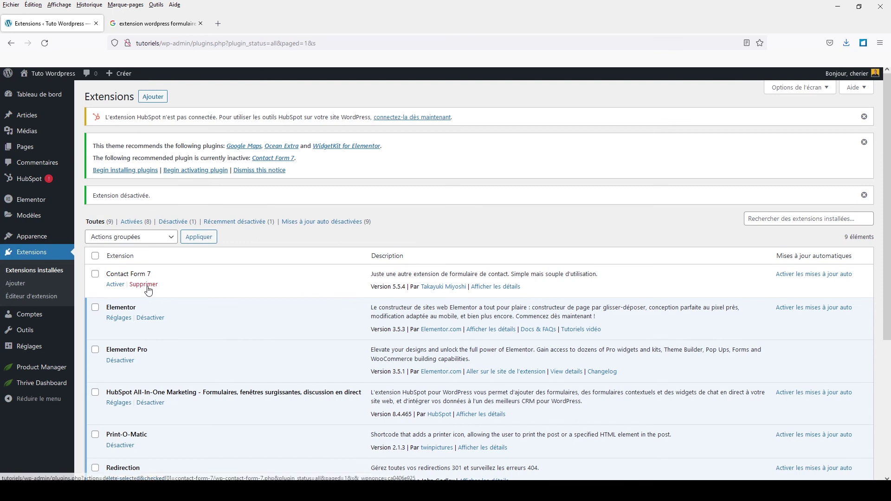
{"action": "left_click", "coordinate": [147, 287]}
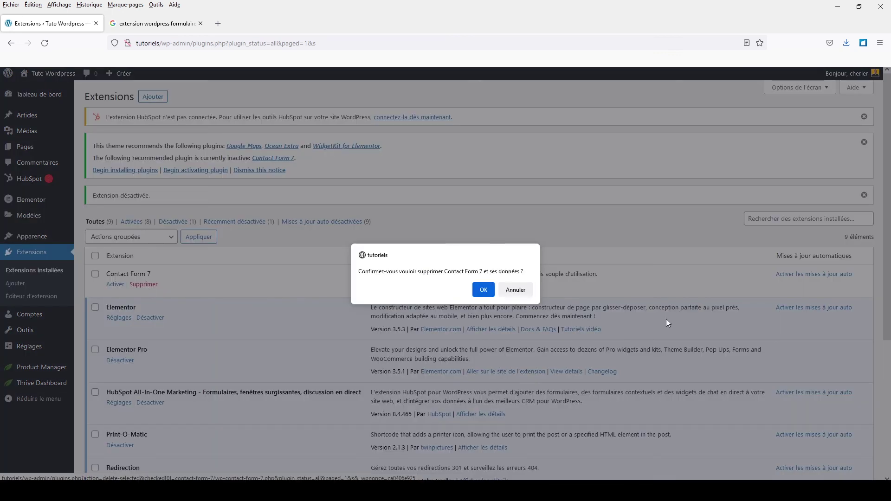
{"action": "left_click", "coordinate": [483, 290]}
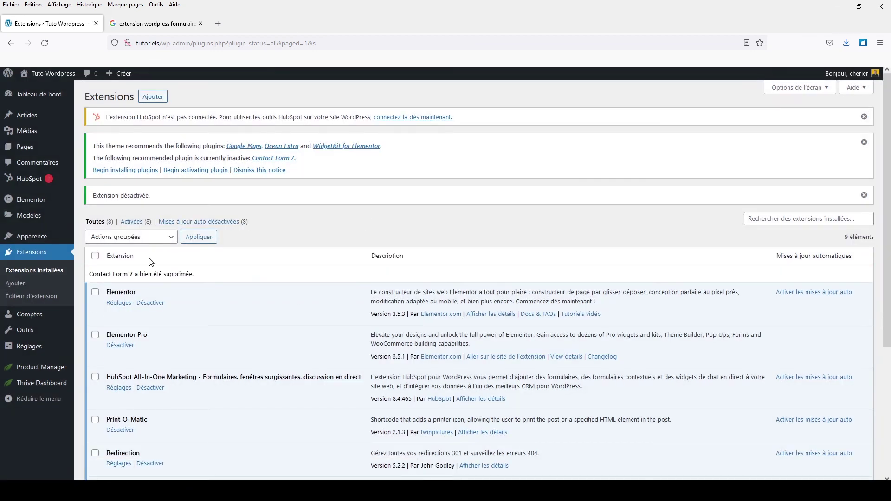